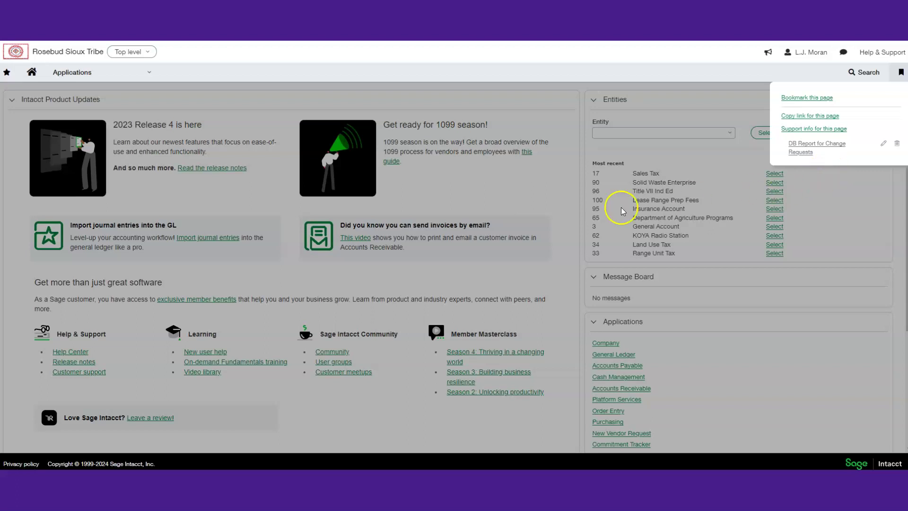
Open the Dimension balances report from the General Ledger application.
click(537, 172)
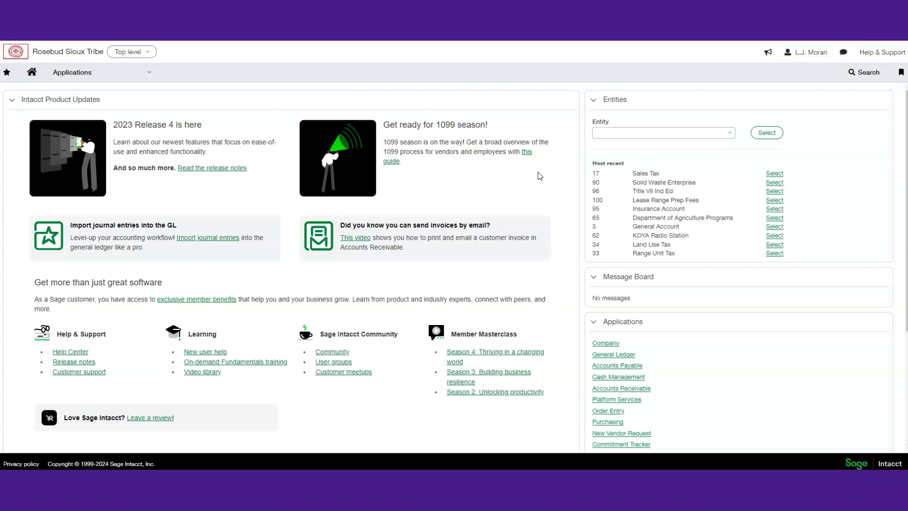
click(92, 75)
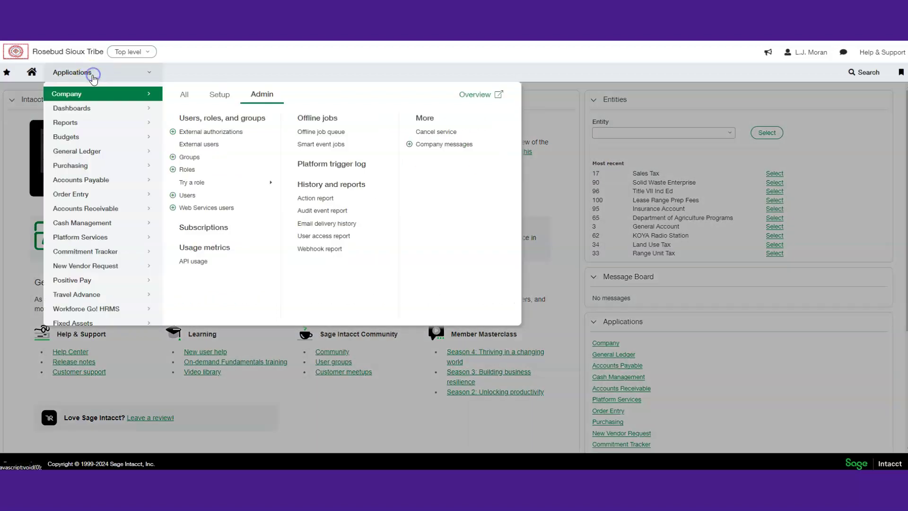
click(97, 152)
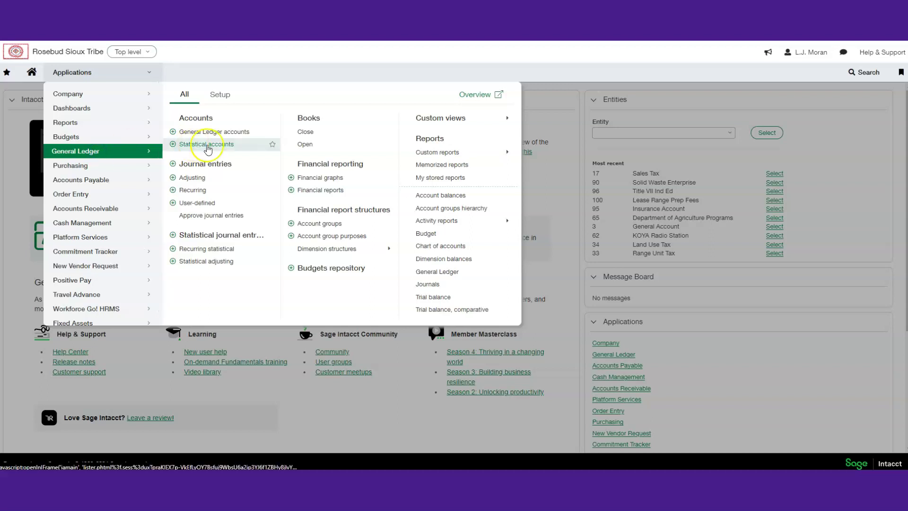
click(427, 238)
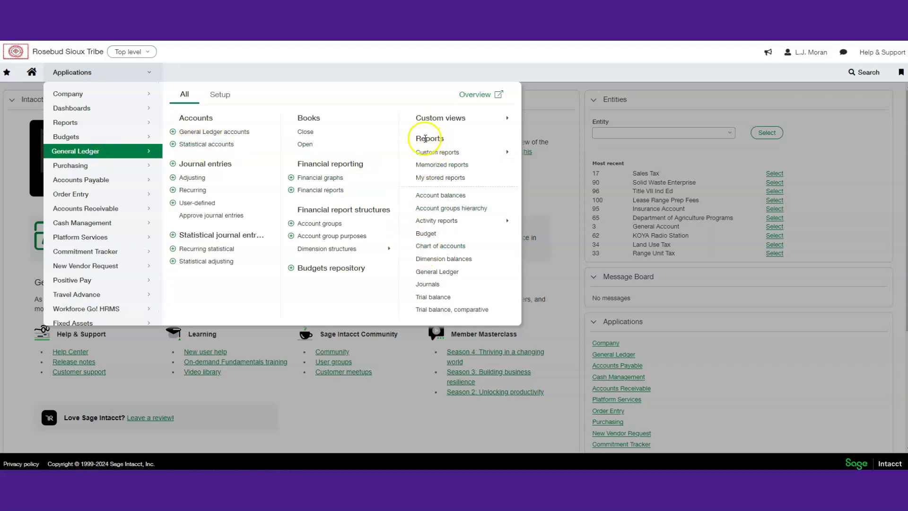
click(454, 264)
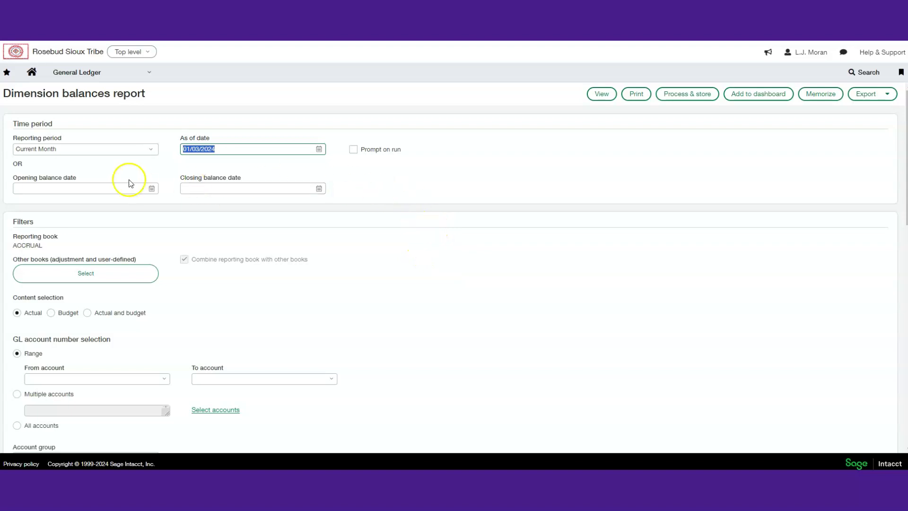
Set the reporting period to Fiscal - Current Year and clear the as-of date.
click(66, 155)
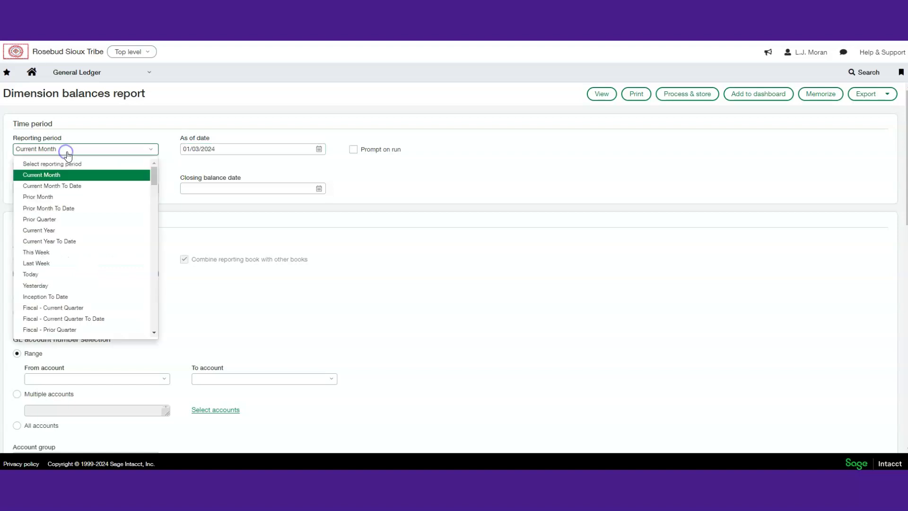
scroll(92, 227, down, 2)
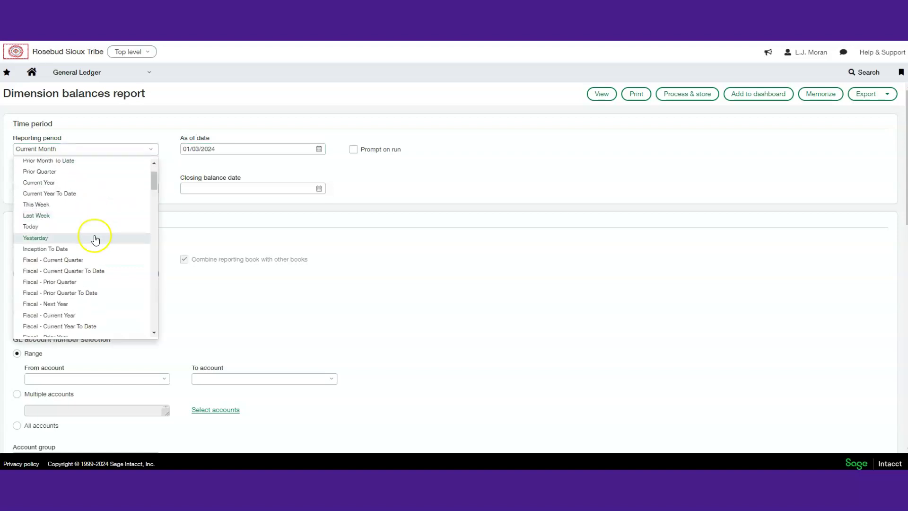
click(95, 318)
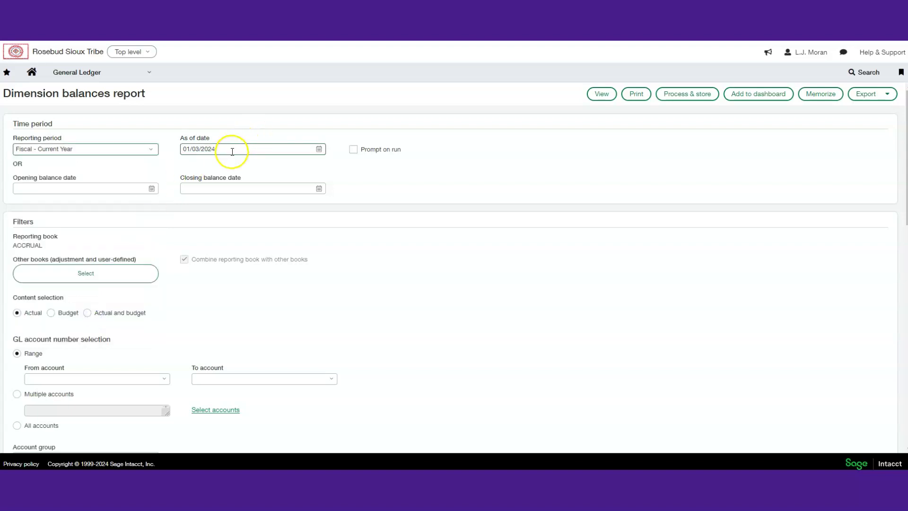
triple_click(209, 150)
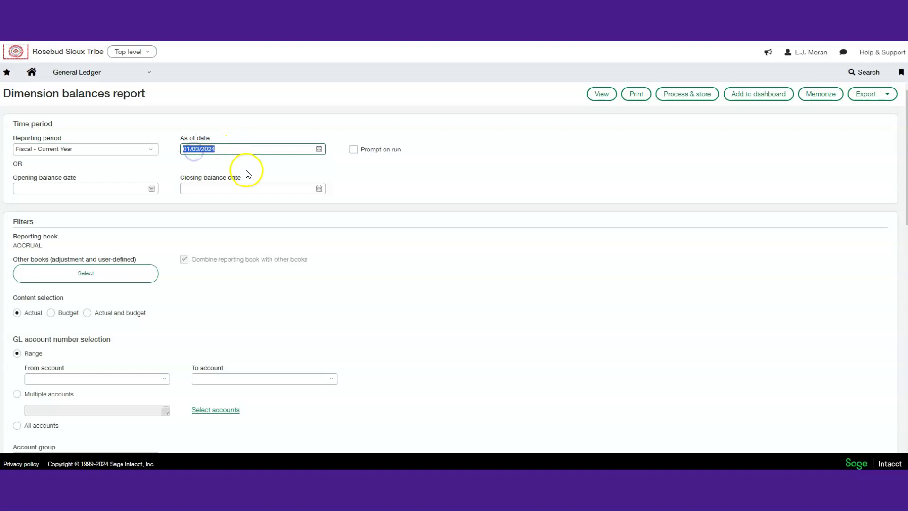
key(BackSpace)
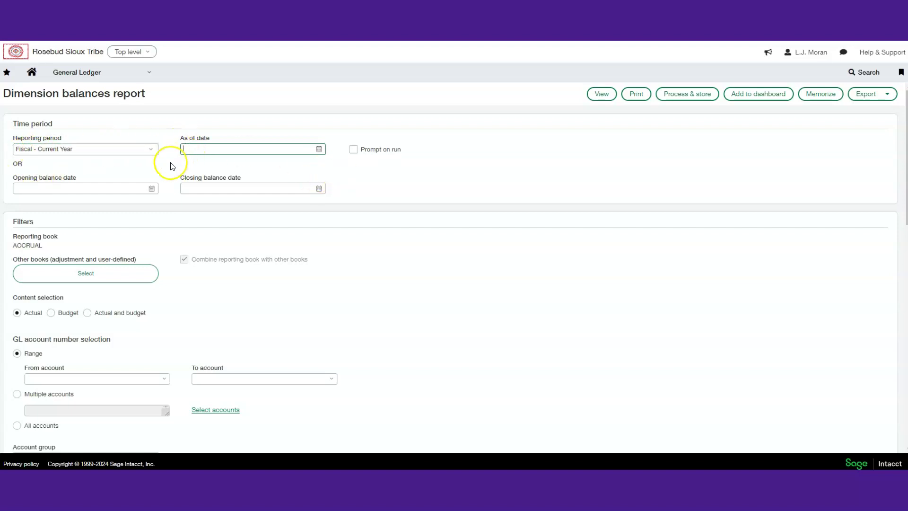
Add the Encumbrances book to the report and turn off combining the reporting book with other books.
click(81, 276)
click(68, 290)
click(179, 402)
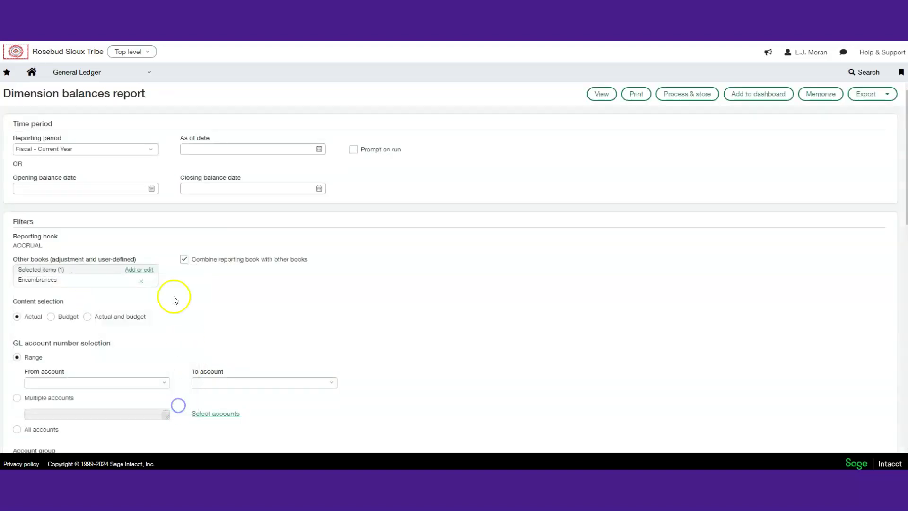
click(185, 259)
Include all GL accounts in the report and set the account group to All Exp GL Accts.
scroll(158, 304, down, 2)
click(134, 285)
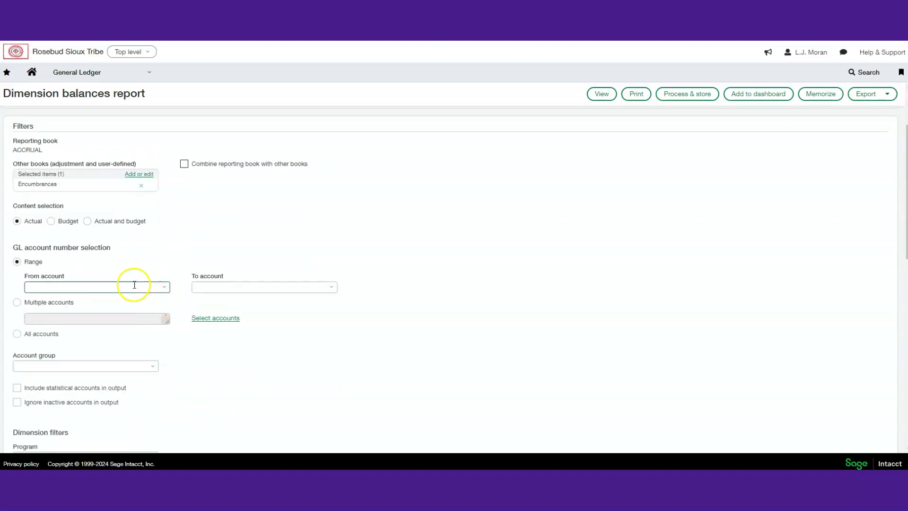
click(260, 288)
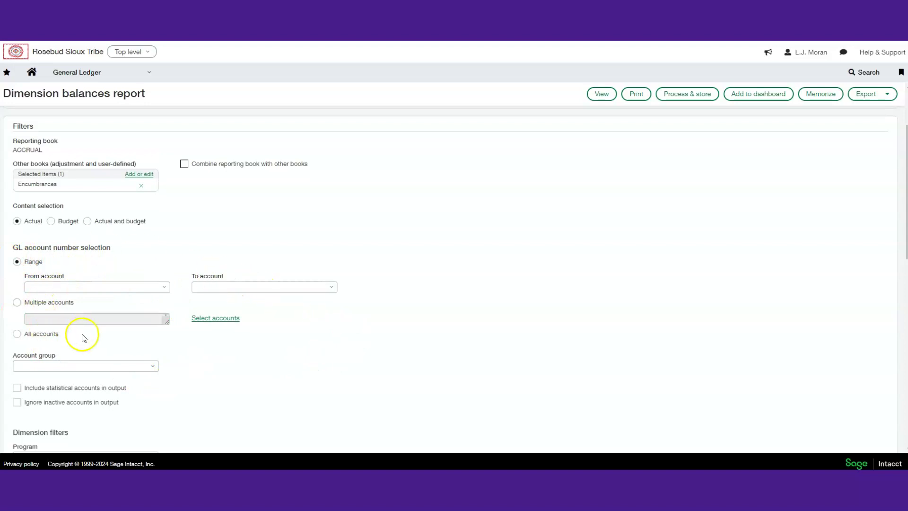
click(43, 287)
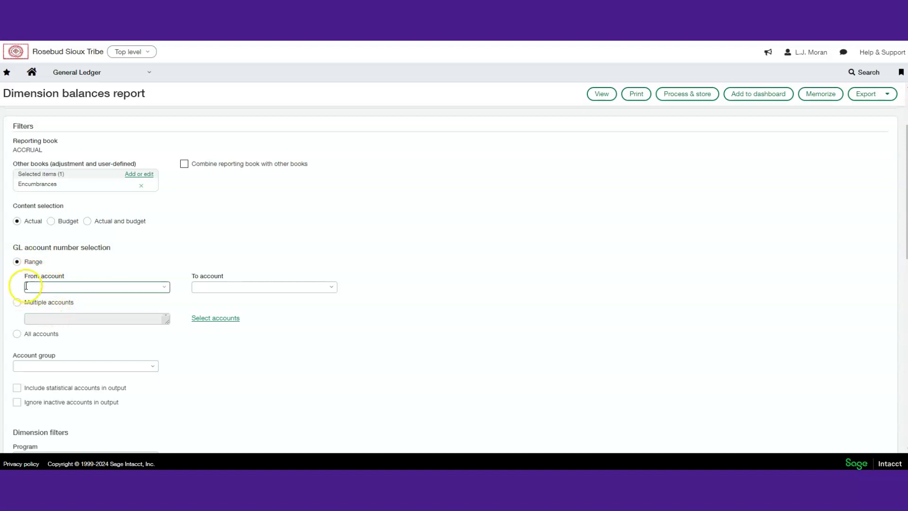
click(17, 334)
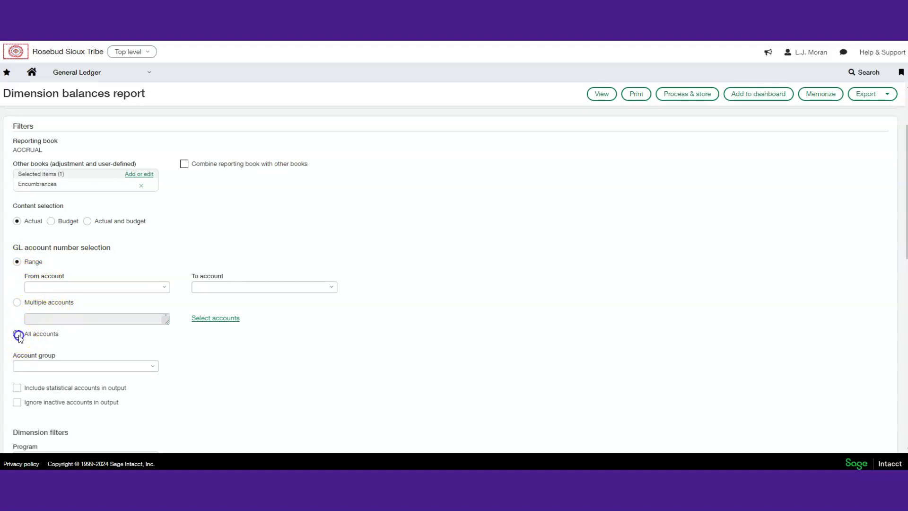
click(33, 369)
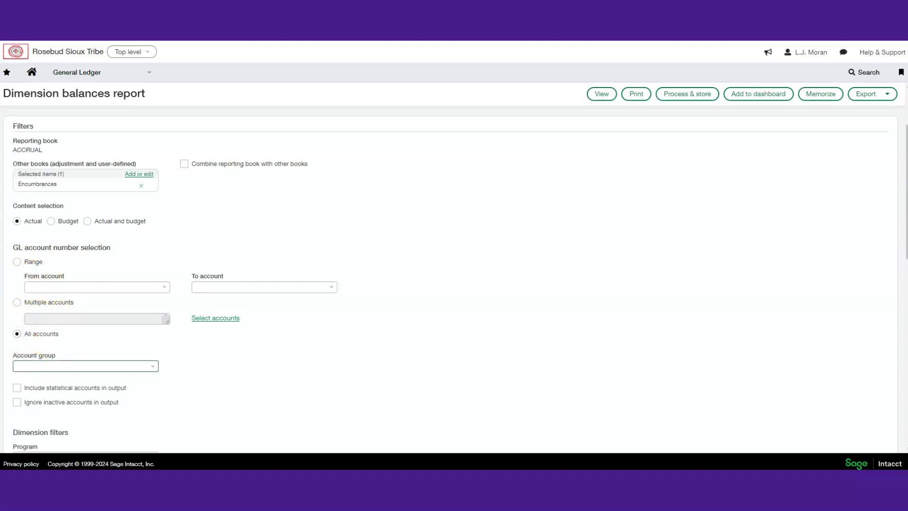
text(all ex)
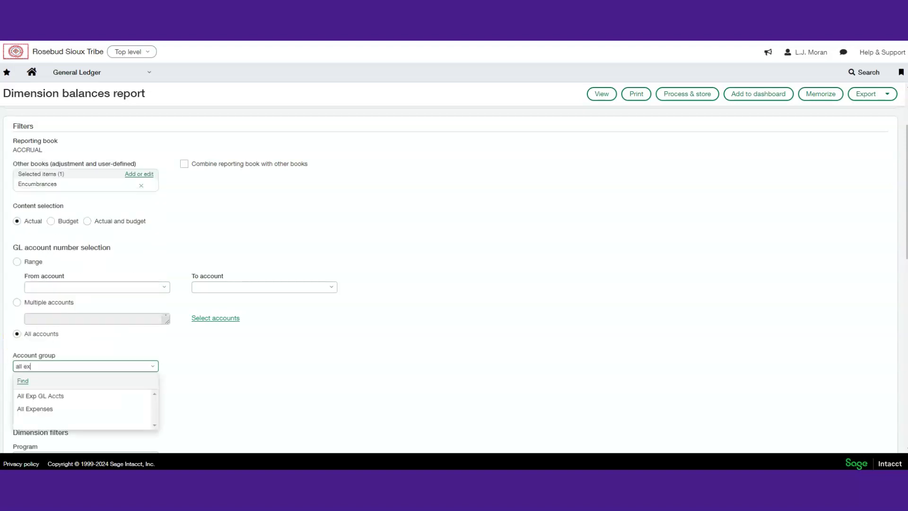
click(74, 398)
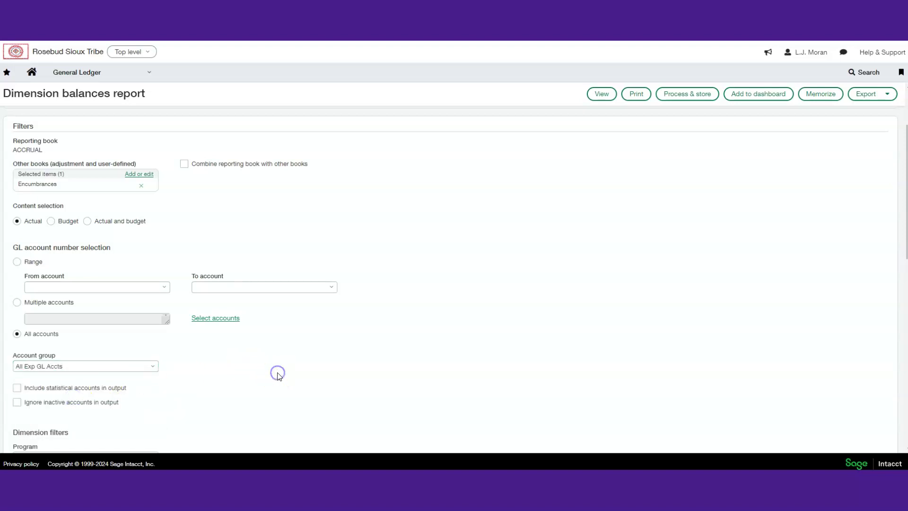
scroll(283, 371, down, 2)
scroll(290, 367, down, 3)
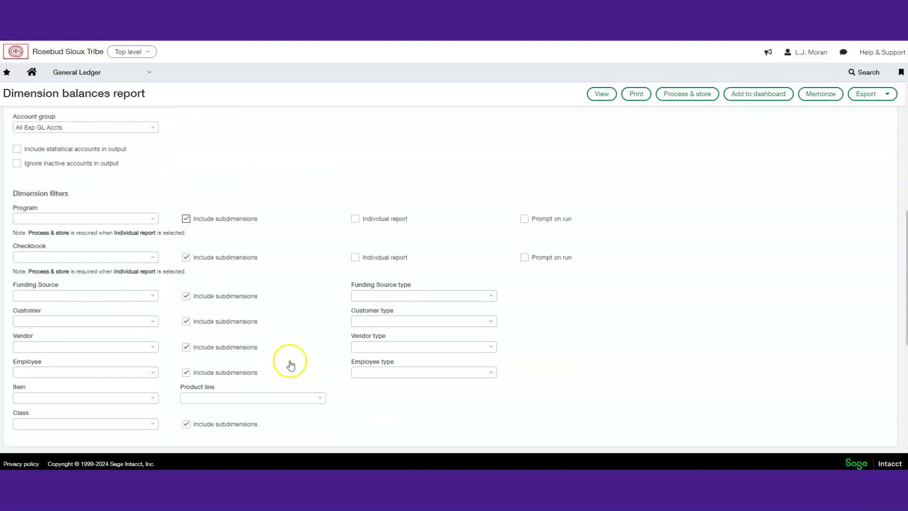
click(78, 219)
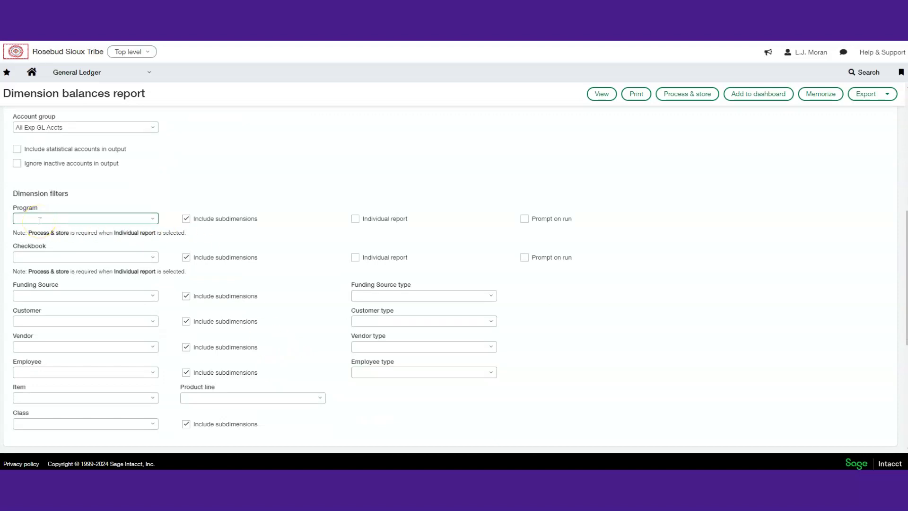
click(23, 218)
click(46, 253)
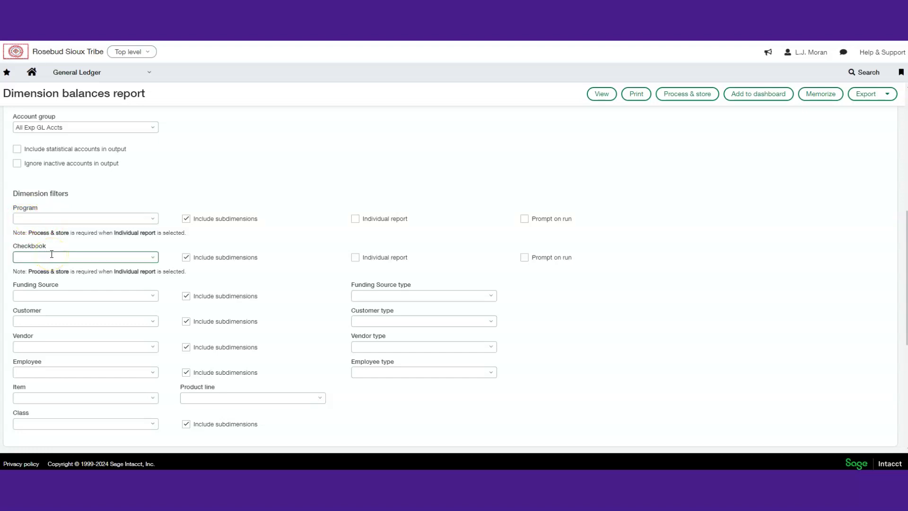
click(25, 219)
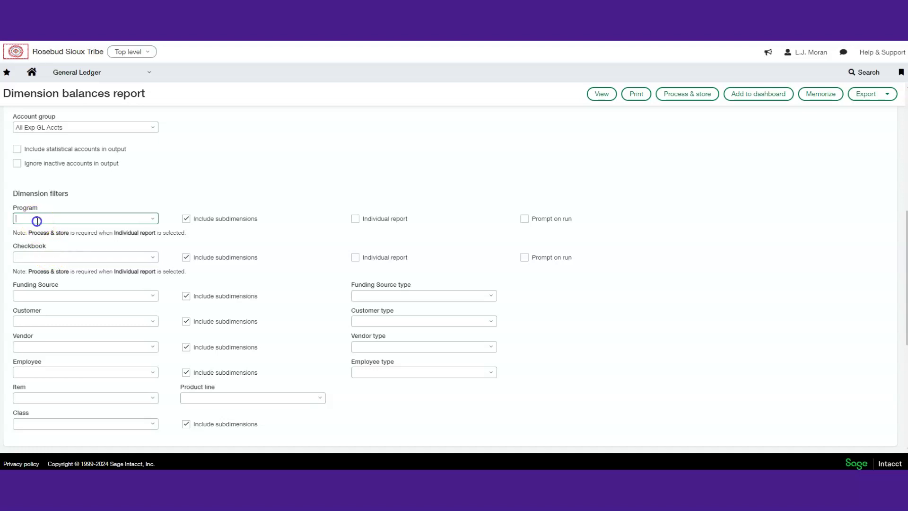
text(all)
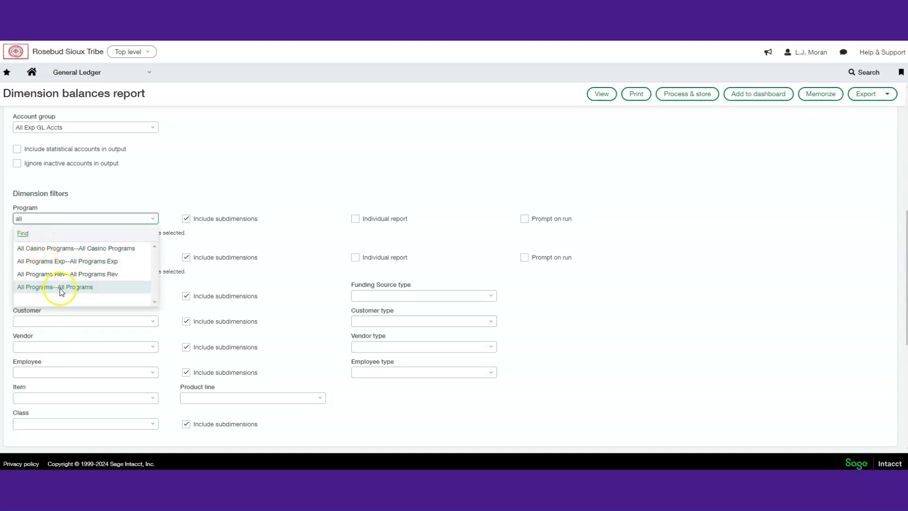
click(60, 285)
key(BackSpace)
key(BackSpace)
key(BackSpace)
key(BackSpace)
key(BackSpace)
key(BackSpace)
key(BackSpace)
key(BackSpace)
key(BackSpace)
key(BackSpace)
key(BackSpace)
key(BackSpace)
key(BackSpace)
key(BackSpace)
key(BackSpace)
key(BackSpace)
key(BackSpace)
key(BackSpace)
key(BackSpace)
key(BackSpace)
Set the program filter to 123--Finance and the checkbook filter to 2--Disbursement Account.
text(123)
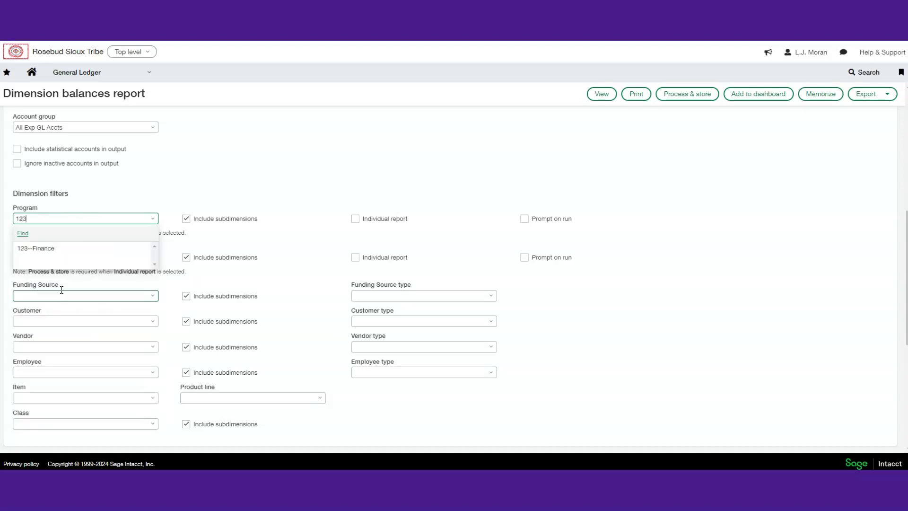
click(61, 248)
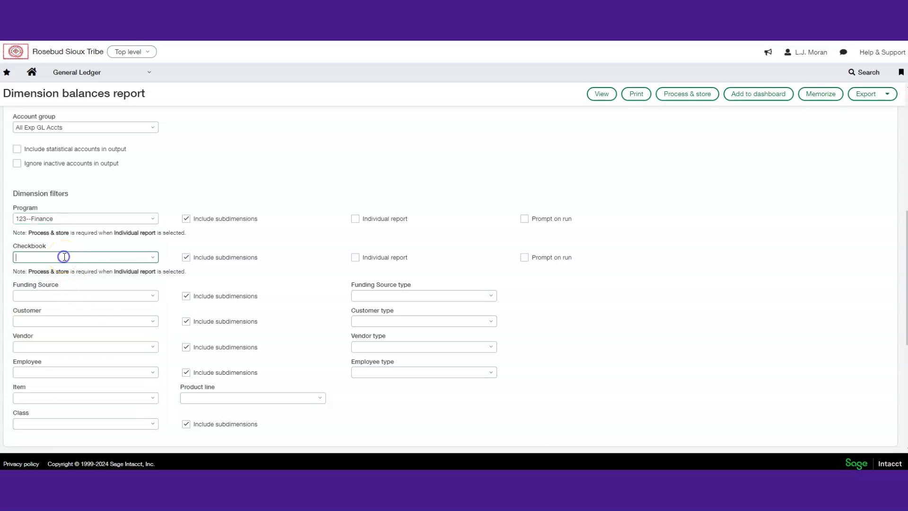
click(57, 258)
text(2-)
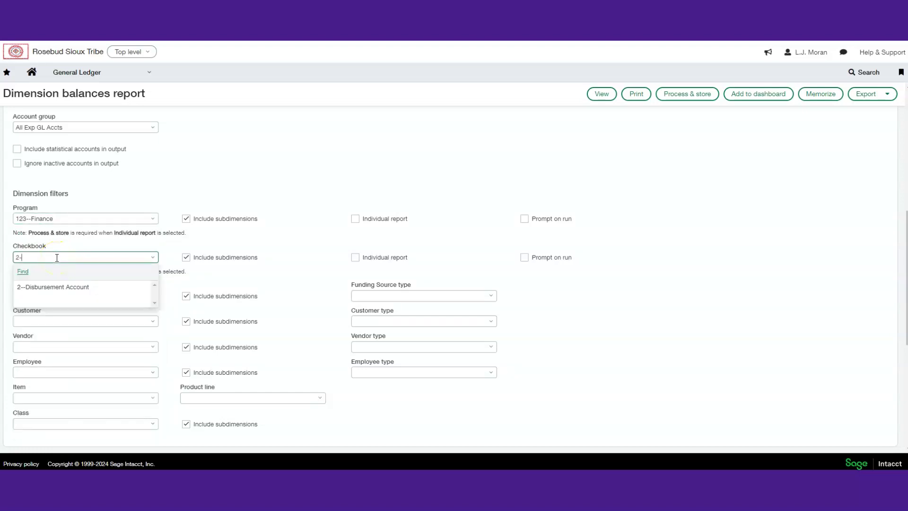
click(71, 287)
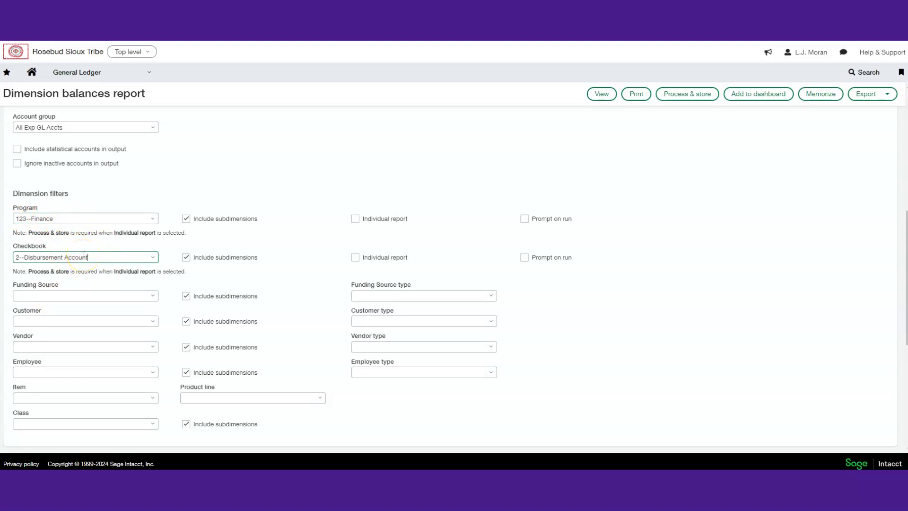
click(83, 262)
triple_click(92, 257)
text(all)
click(74, 287)
triple_click(54, 257)
text(2--)
click(57, 286)
Set the funding source filter to 100.060 Finance--Finance.
click(51, 295)
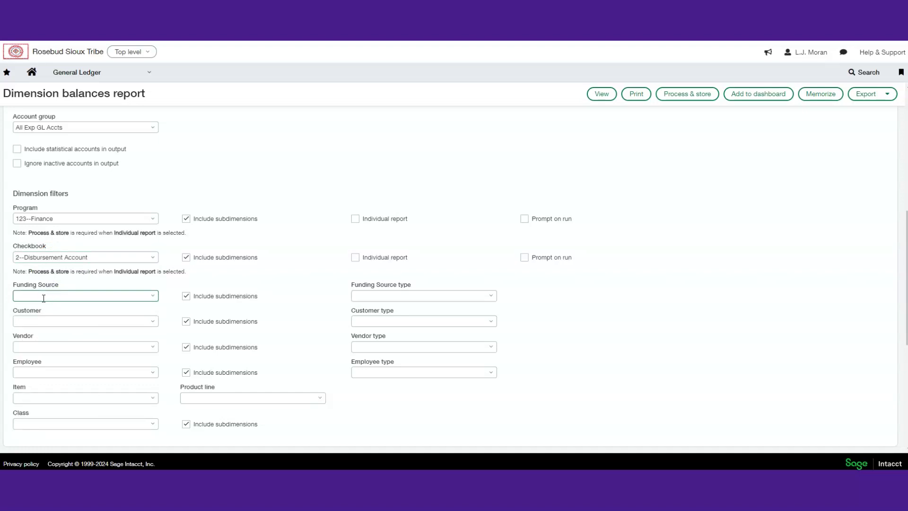
text(100.060)
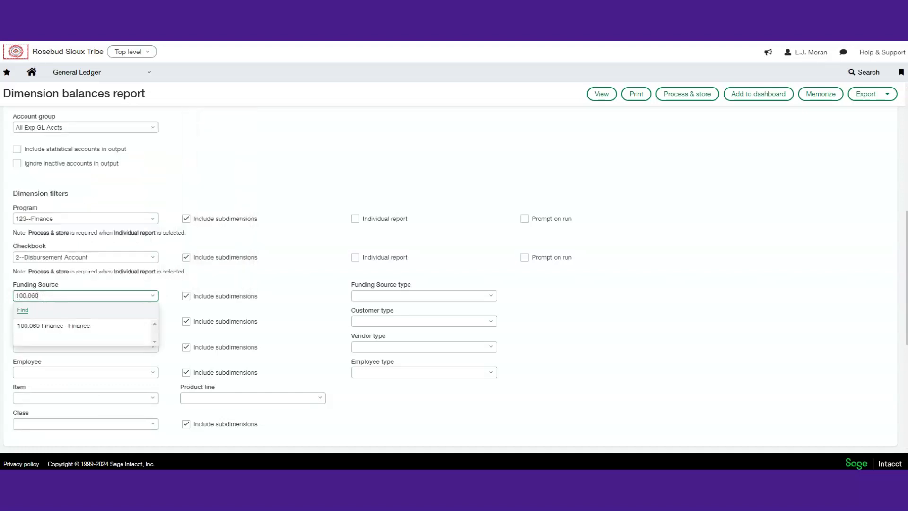
click(71, 327)
click(96, 323)
Review the available and selected dimension values, the presentation view and the print page options in the report format settings.
scroll(96, 322, down, 2)
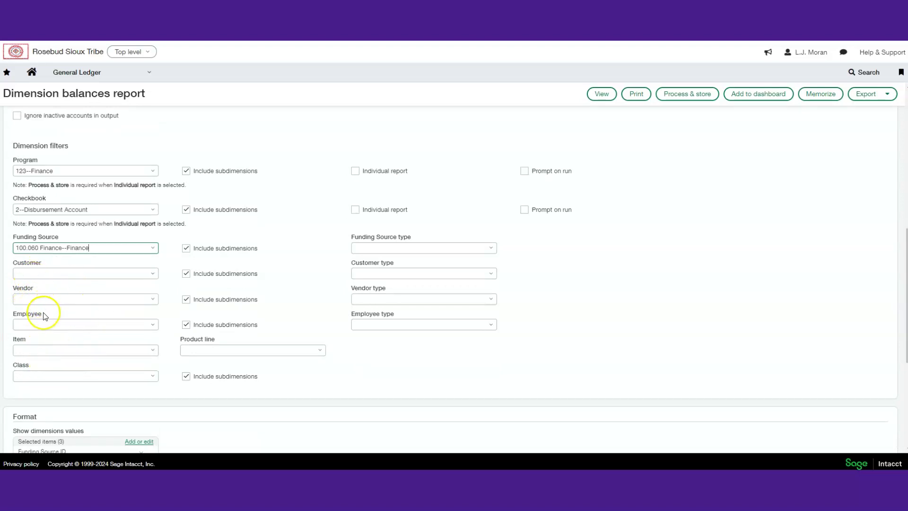
click(74, 310)
click(91, 296)
scroll(130, 243, down, 3)
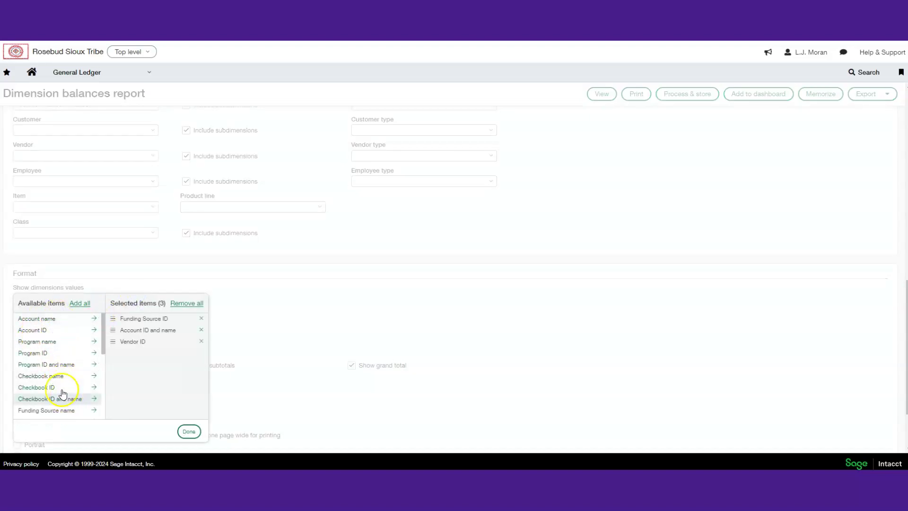
scroll(57, 358, down, 4)
scroll(55, 355, down, 2)
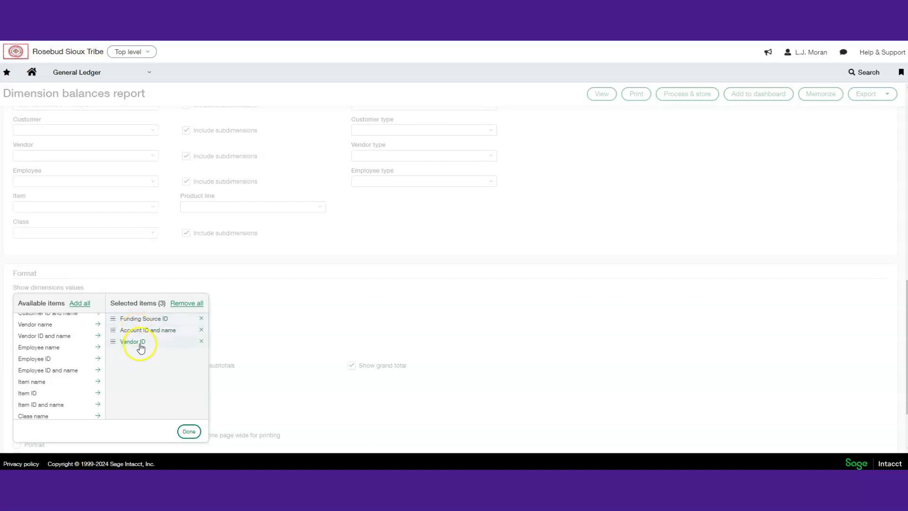
click(192, 432)
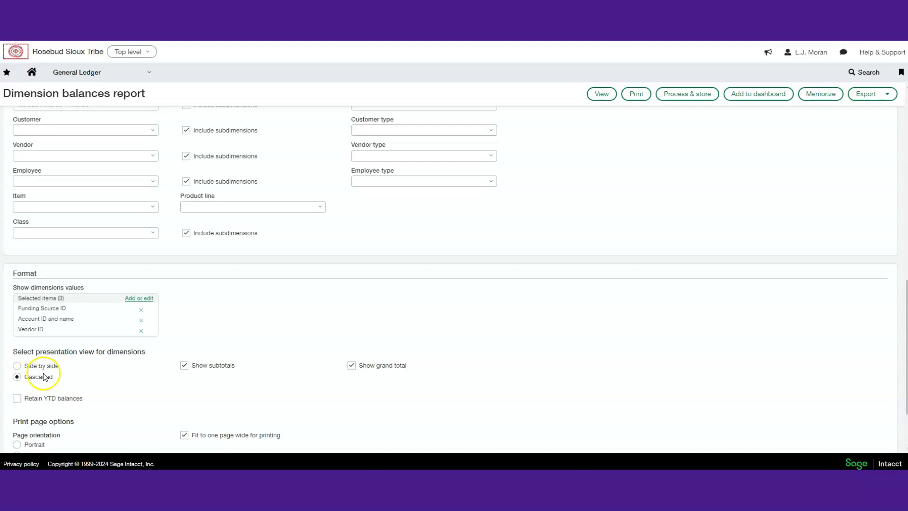
scroll(239, 317, down, 1)
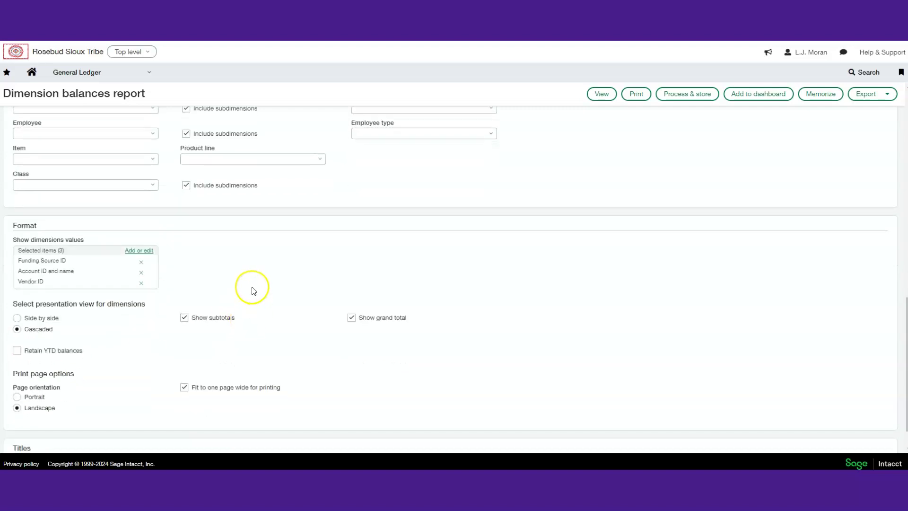
scroll(269, 296, up, 2)
scroll(305, 318, up, 6)
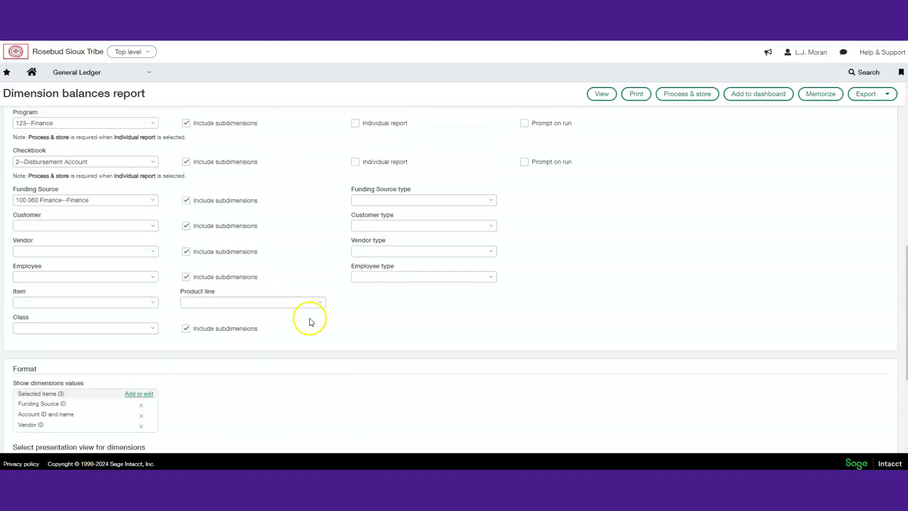
Memorize the report parameters under the name DB Report - FY Enc by Vendor.
scroll(312, 326, up, 2)
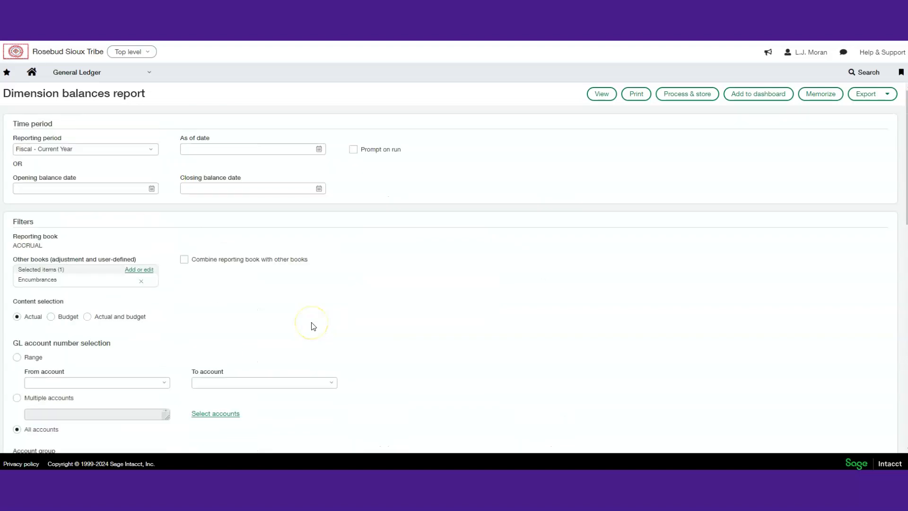
click(821, 101)
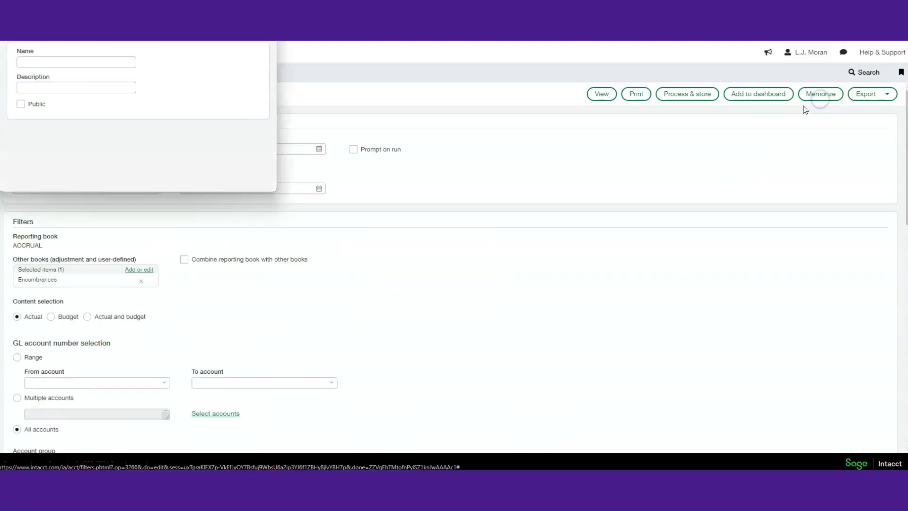
click(64, 63)
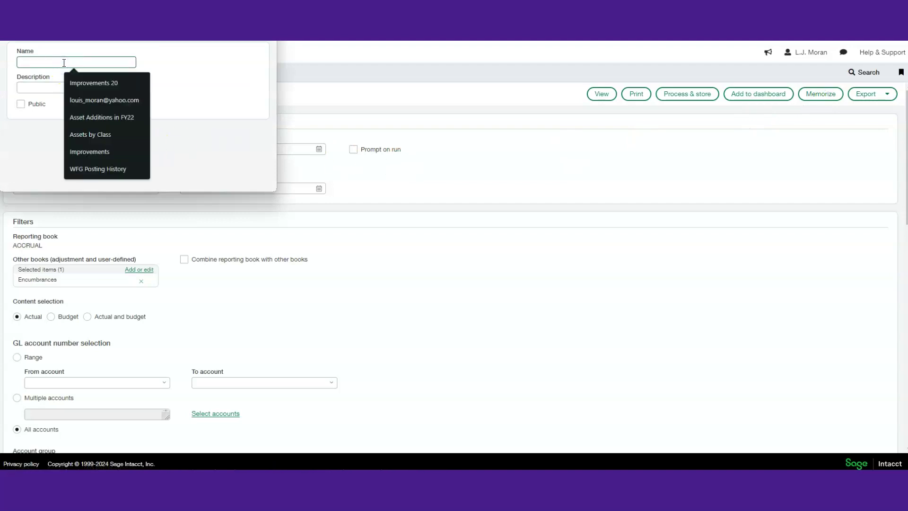
text(DB Report - FY Enc by Vendor)
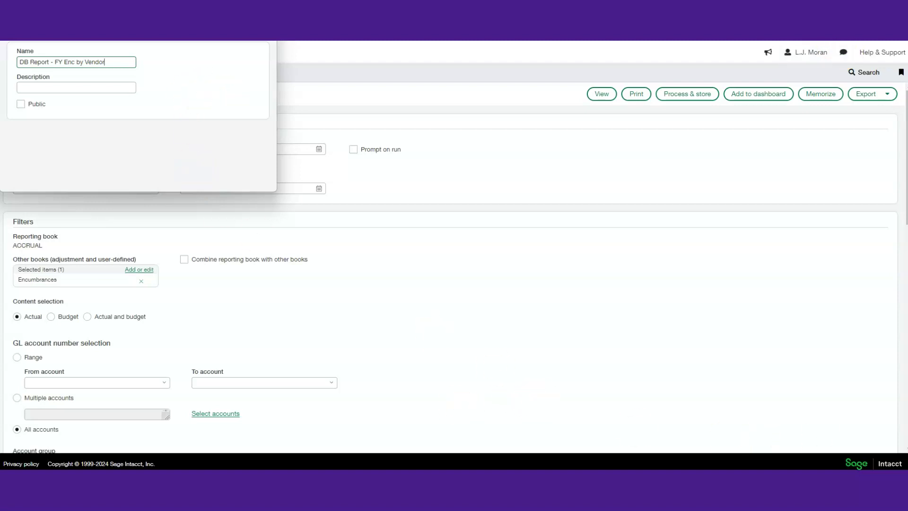
drag(200, 41, 259, 72)
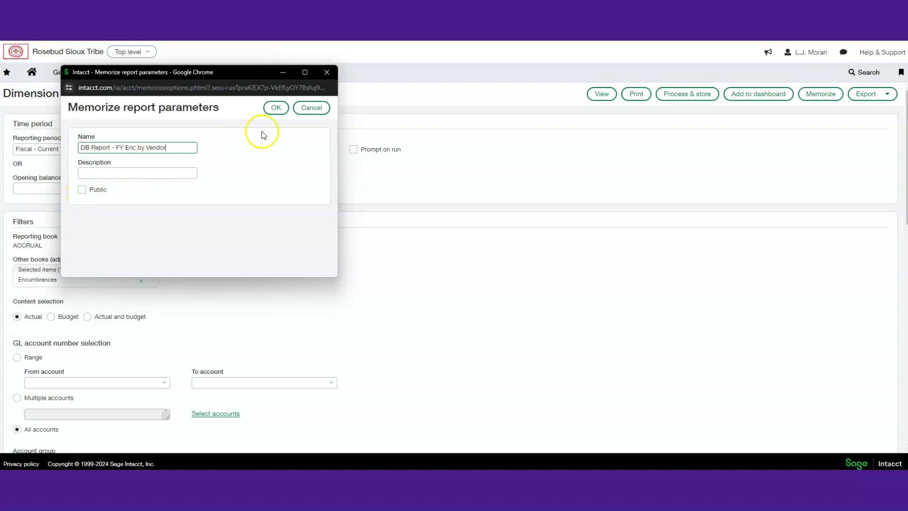
click(280, 112)
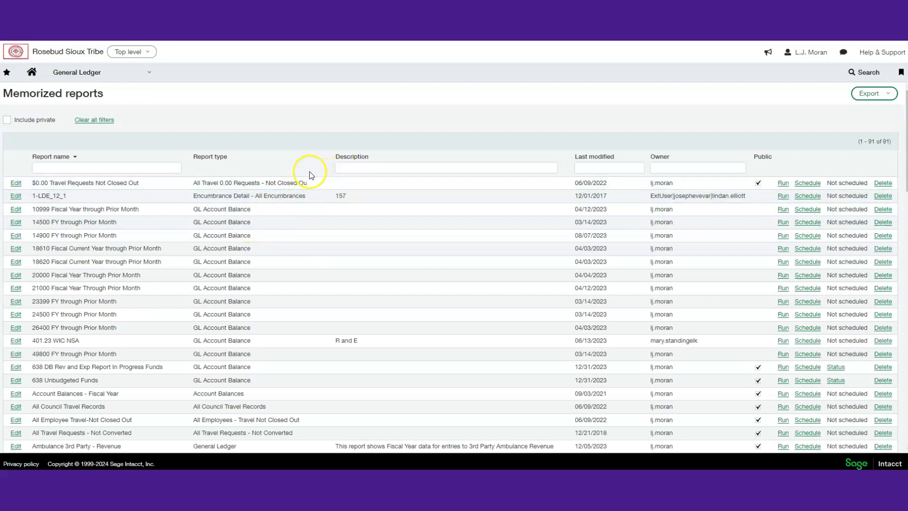
Filter the memorized reports by the name "db" and open DB Report - FY Enc by Vendor for editing.
click(83, 169)
text(db)
key(Return)
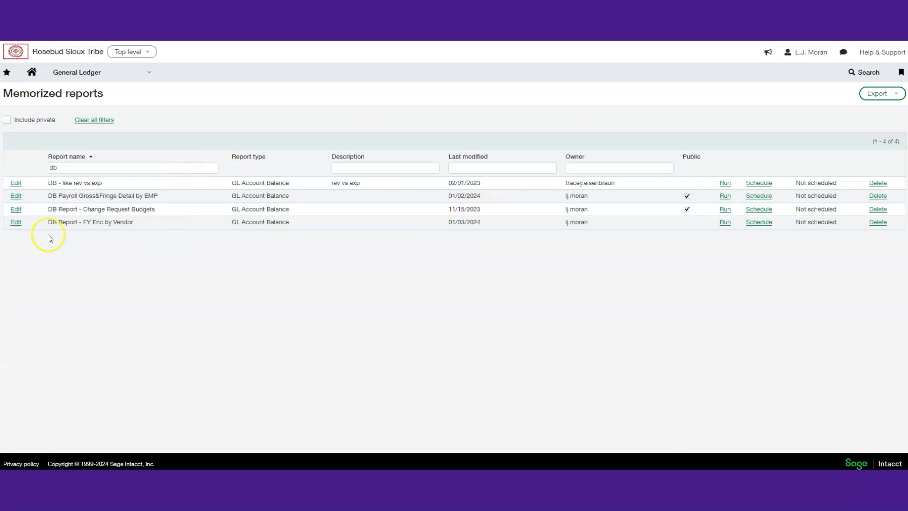
click(17, 222)
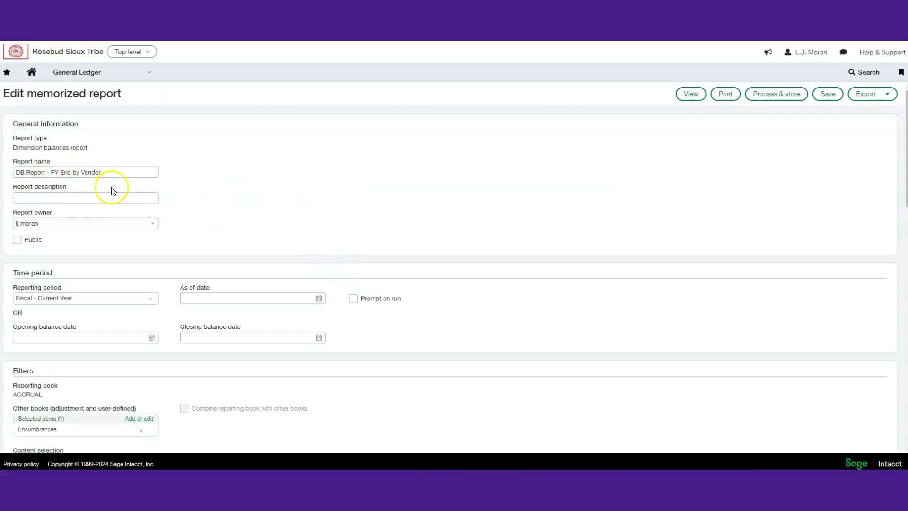
Review the memorized report's name, time period, account selection, dimension filters and format settings.
click(87, 173)
click(81, 194)
scroll(90, 194, down, 2)
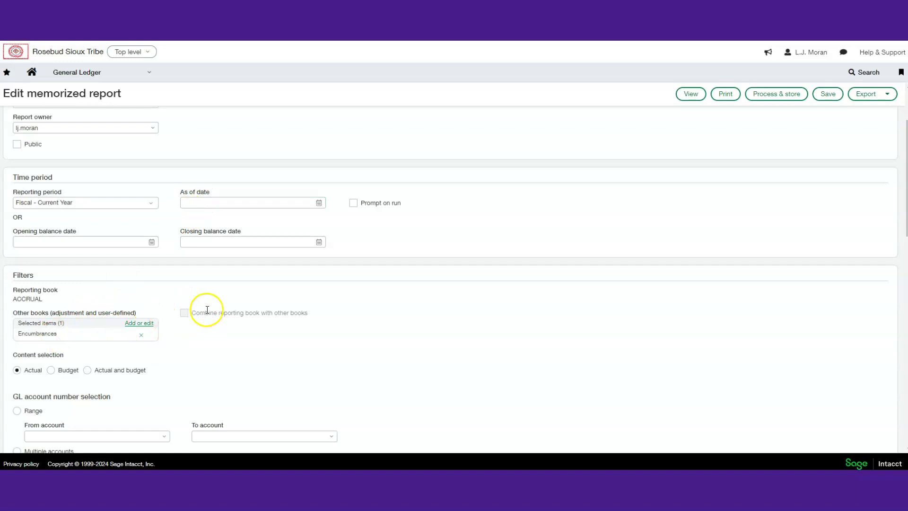
scroll(202, 305, down, 3)
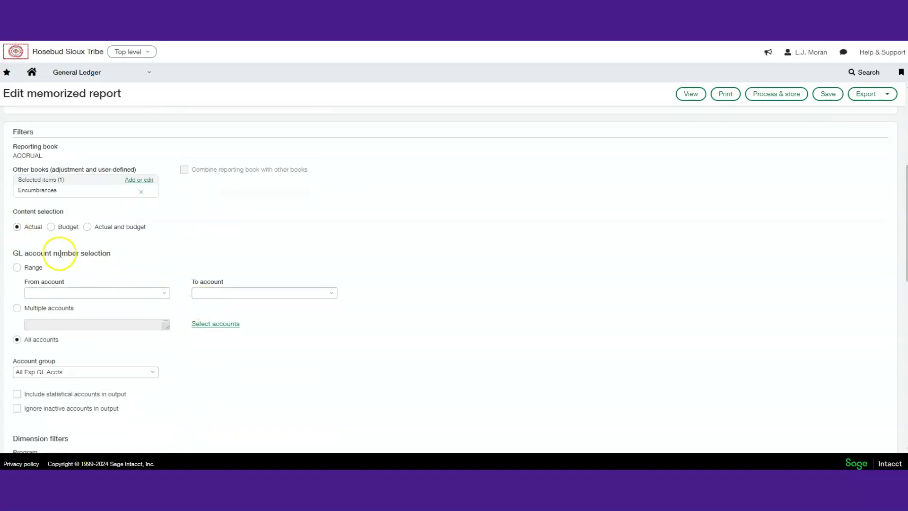
scroll(81, 266, down, 3)
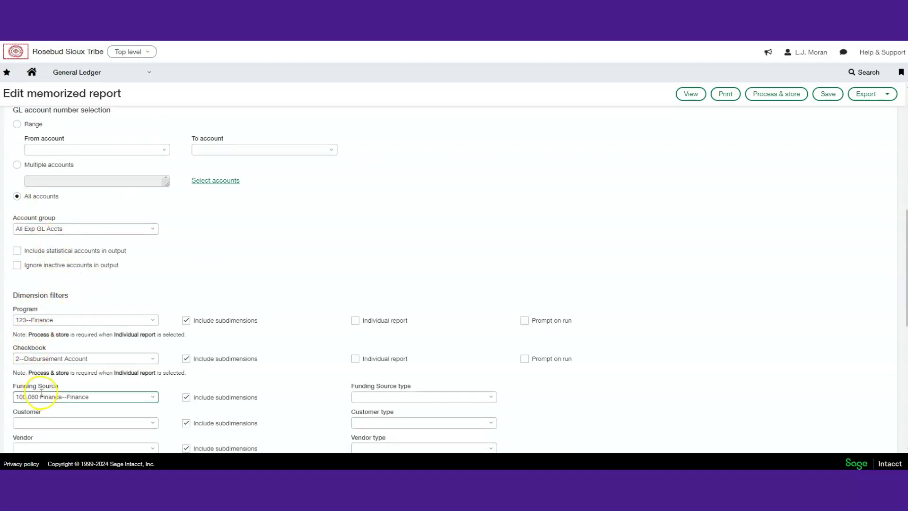
scroll(55, 354, down, 6)
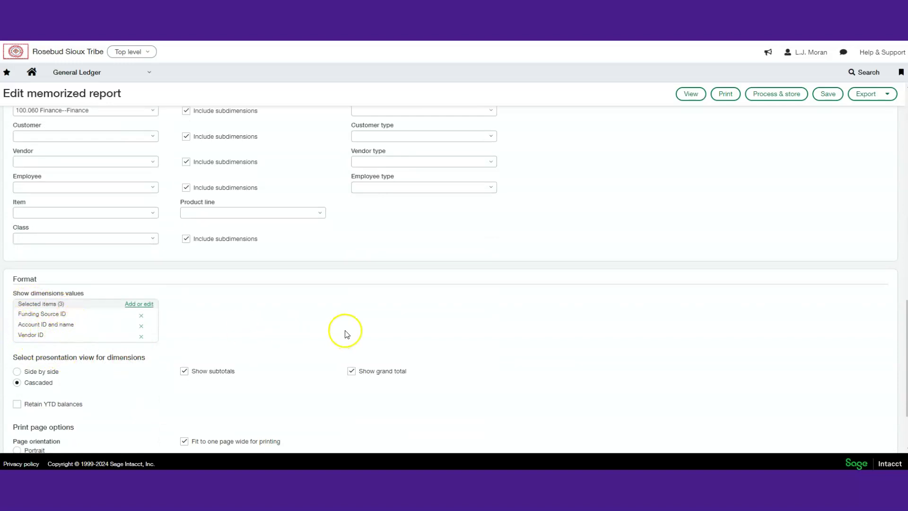
scroll(373, 296, up, 7)
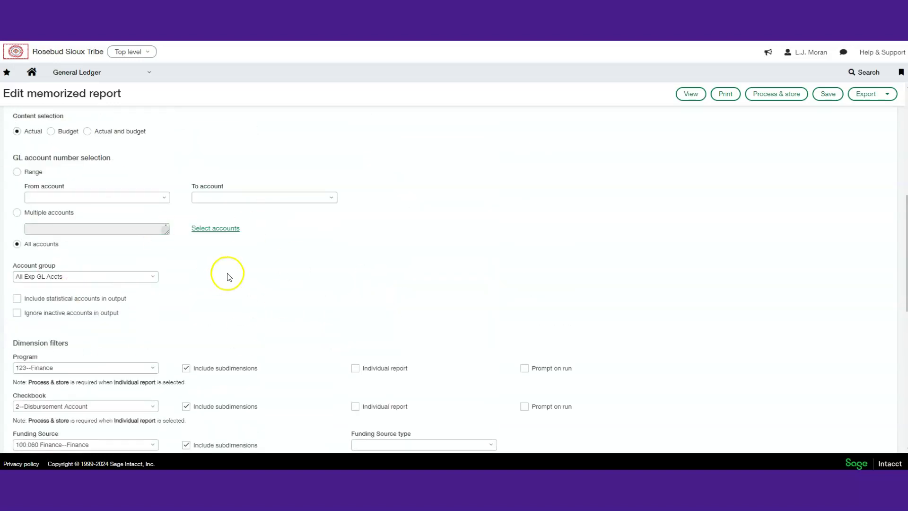
scroll(234, 272, up, 7)
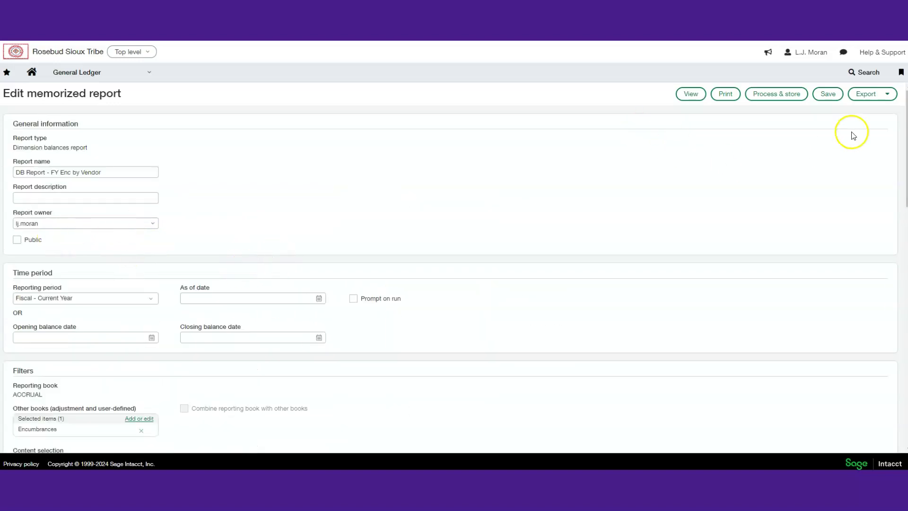
Bookmark the memorized report page under the name DB Report - FY Enc by Vendor.
click(900, 75)
click(805, 98)
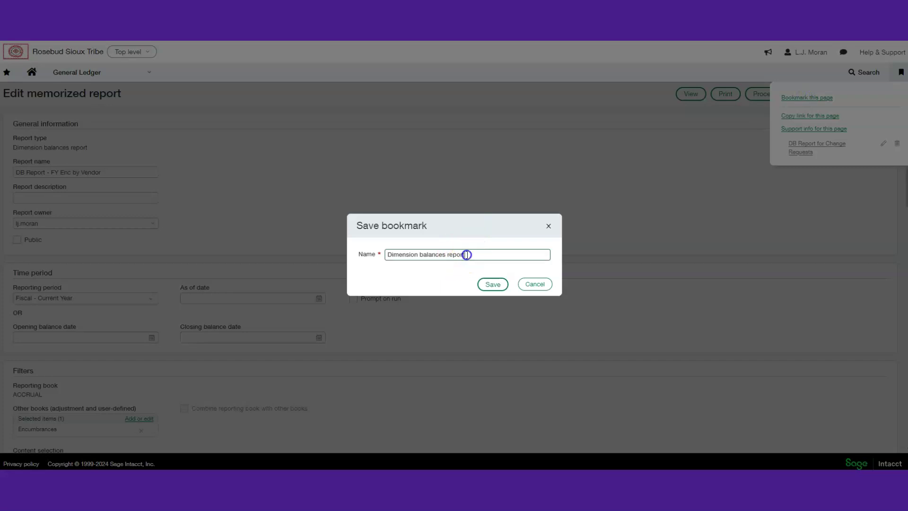
drag(464, 255, 378, 255)
text(DB Report - FY Enc by Vendor)
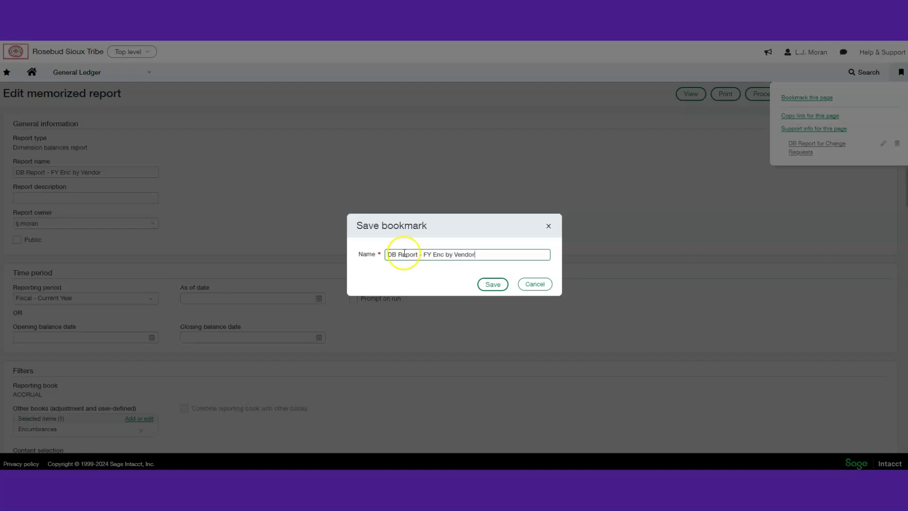
click(496, 284)
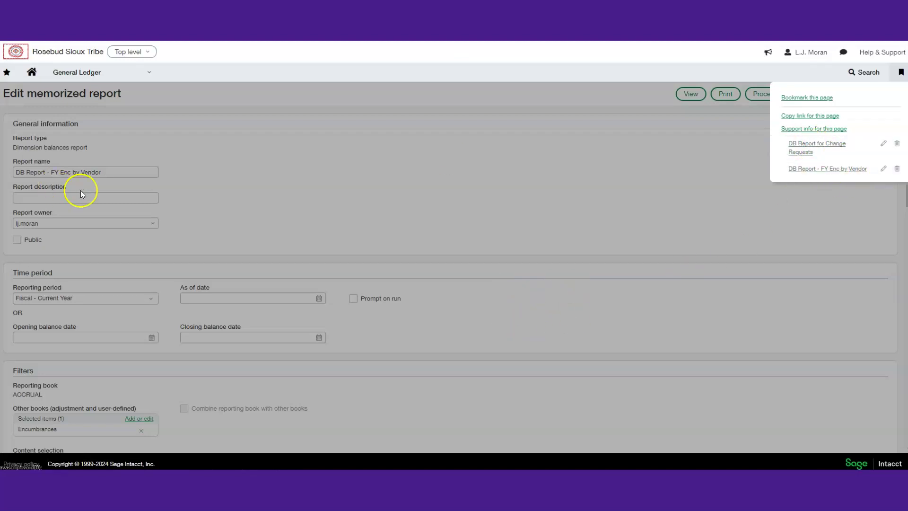
click(276, 166)
Go to the home page, open the DB Report - FY Enc by Vendor bookmark and check the report's settings.
click(32, 77)
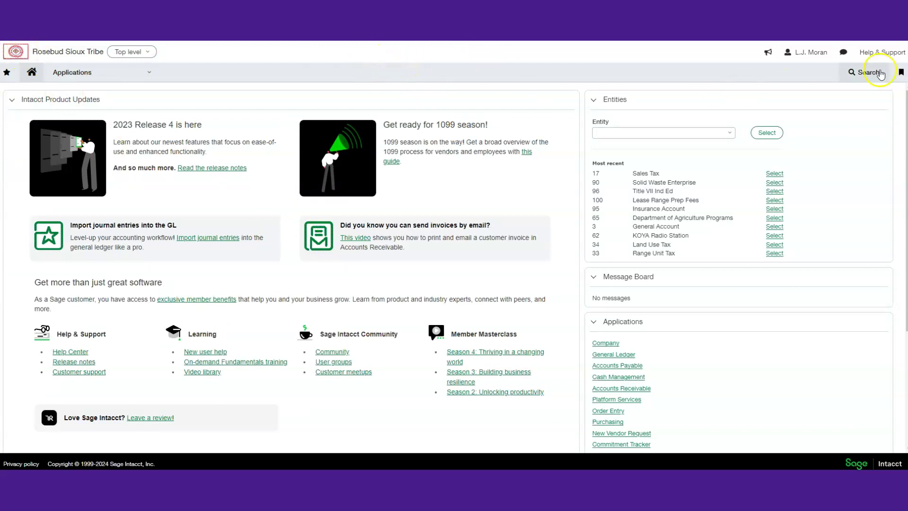
click(900, 77)
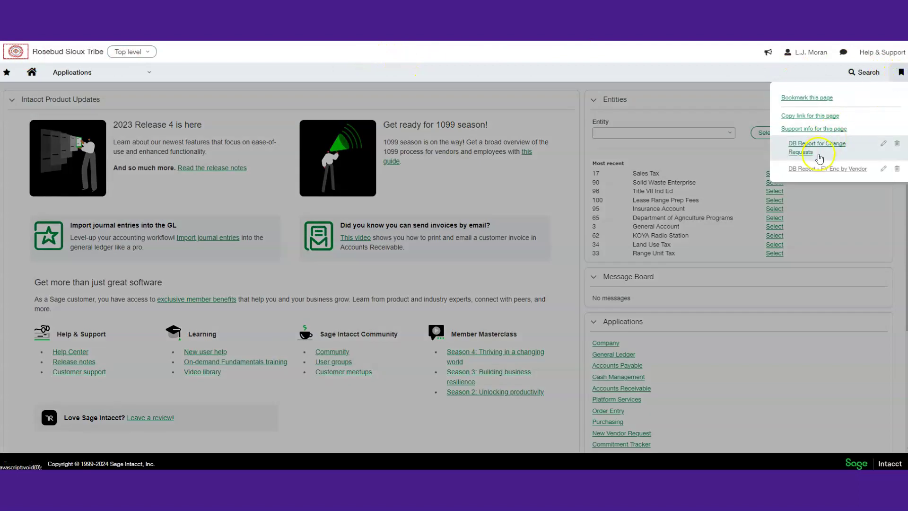
click(813, 171)
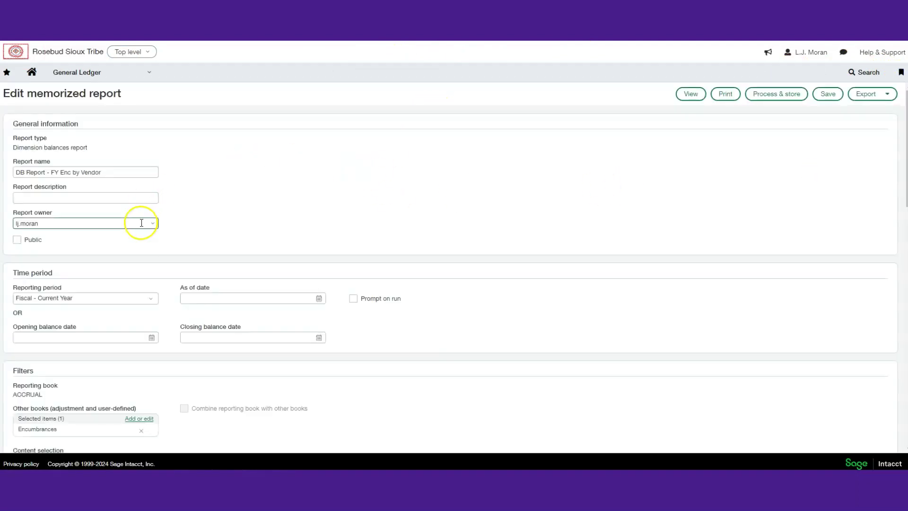
scroll(258, 204, down, 1)
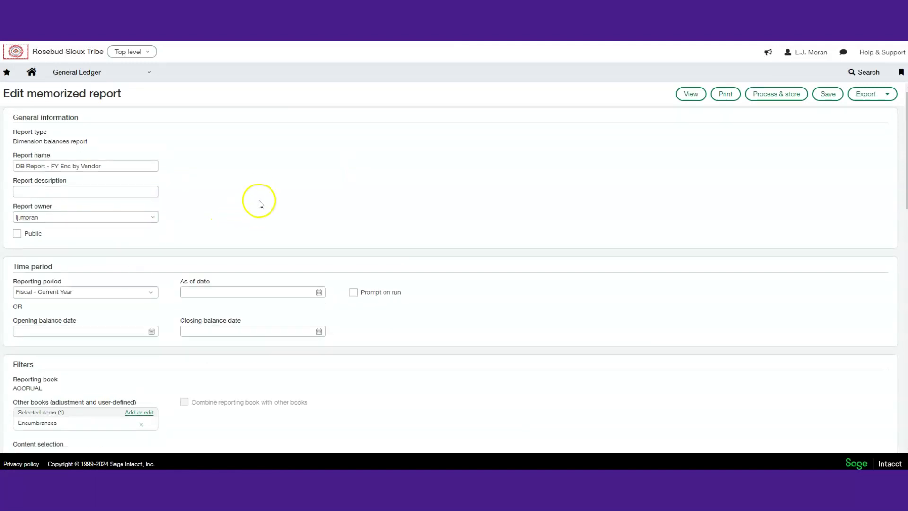
scroll(259, 256, down, 10)
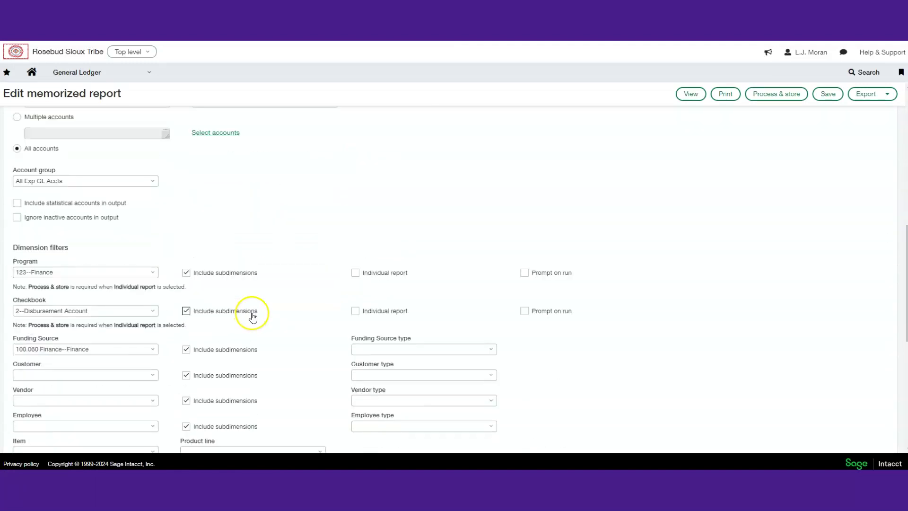
scroll(256, 311, up, 12)
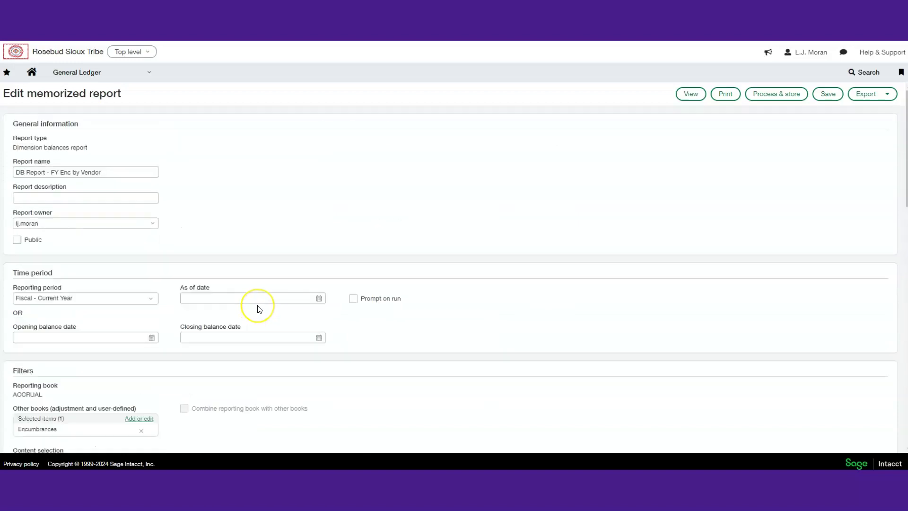